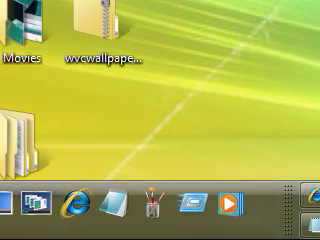
- Open the Computer window from the Start menu to list the drives and devices
{"action": "left_click", "coordinate": [31, 212]}
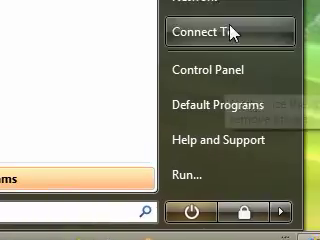
{"action": "left_click", "coordinate": [233, 84]}
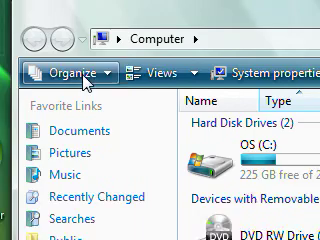
- Show the classic menu bar with Alt, browse its menus, hide it, then bring it back
{"action": "key", "text": "alt"}
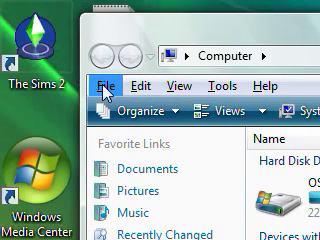
{"action": "left_click", "coordinate": [113, 91]}
{"action": "left_click", "coordinate": [140, 90]}
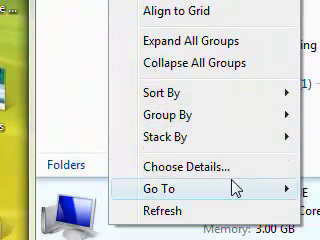
{"action": "key", "text": "Right"}
{"action": "key", "text": "Escape"}
{"action": "key", "text": "Escape"}
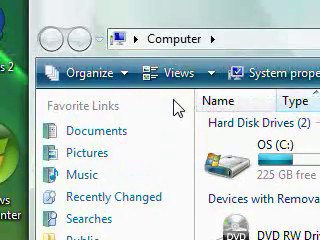
{"action": "key", "text": "alt"}
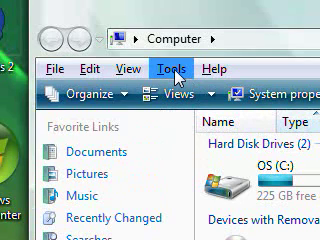
{"action": "left_click", "coordinate": [172, 69]}
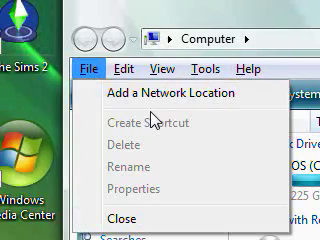
{"action": "key", "text": "Escape"}
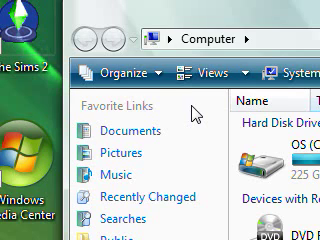
{"action": "key", "text": "alt"}
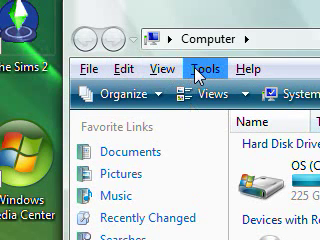
- Choose 'Use Windows classic folders' in Tools > Folder Options, apply it and close
{"action": "left_click", "coordinate": [197, 72]}
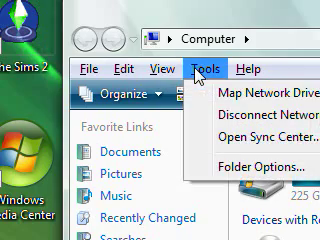
{"action": "left_click", "coordinate": [241, 172]}
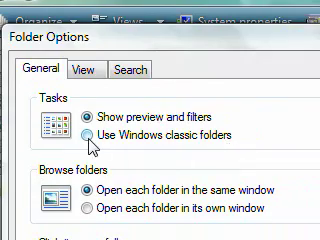
{"action": "left_click", "coordinate": [88, 138]}
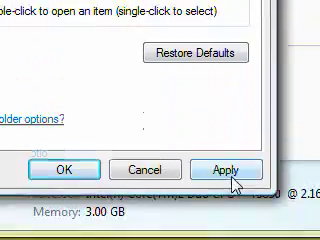
{"action": "left_click", "coordinate": [229, 176]}
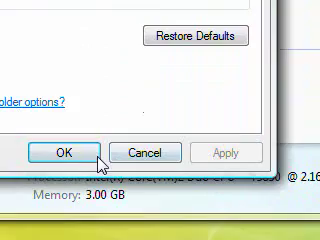
{"action": "left_click", "coordinate": [88, 156]}
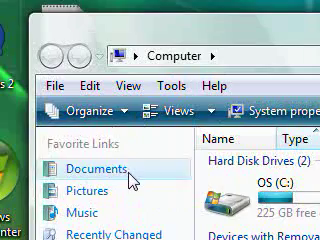
- Browse to Documents, then Pictures, and check that the classic menu bar still shows
{"action": "left_click", "coordinate": [125, 180]}
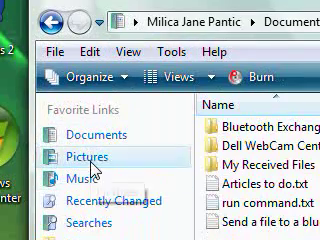
{"action": "left_click", "coordinate": [91, 166]}
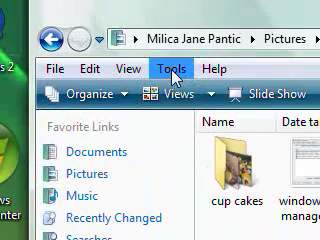
{"action": "left_click", "coordinate": [174, 77]}
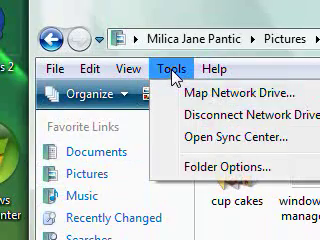